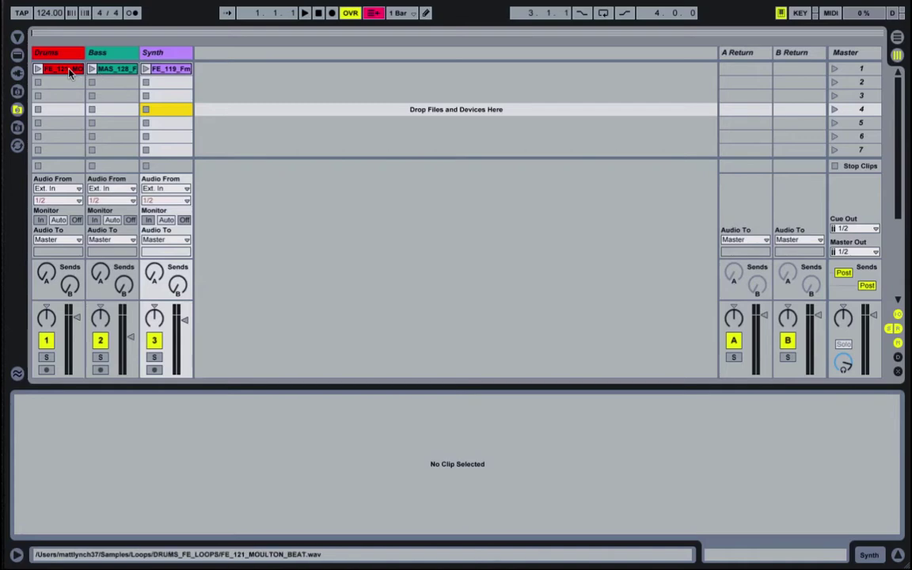
Examine the sample waveforms of the Drums, Bass and Synth clips in scene 1
click(70, 69)
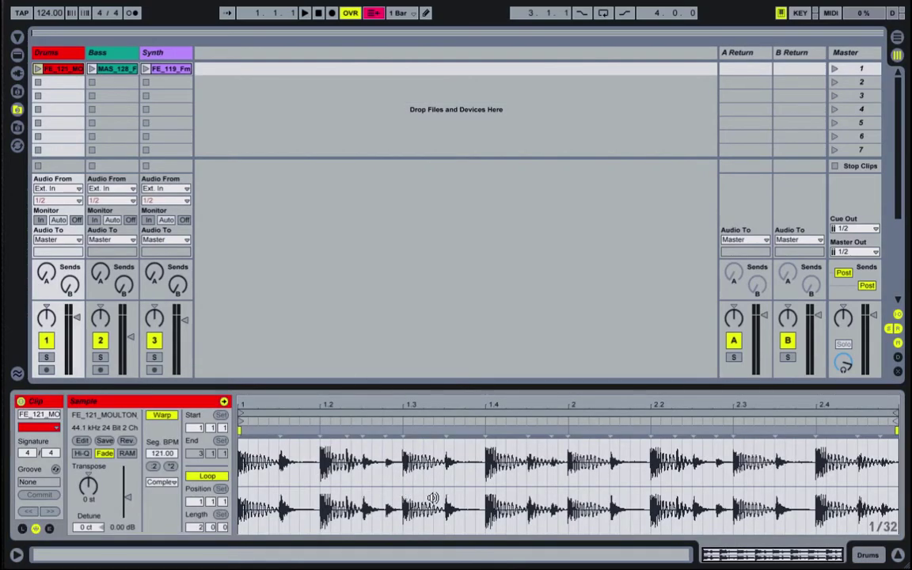
click(111, 69)
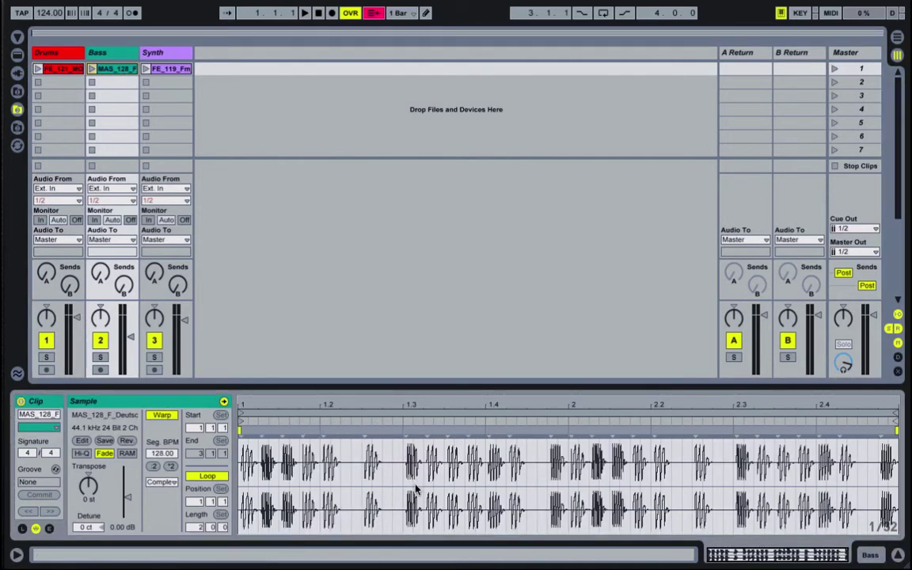
click(172, 71)
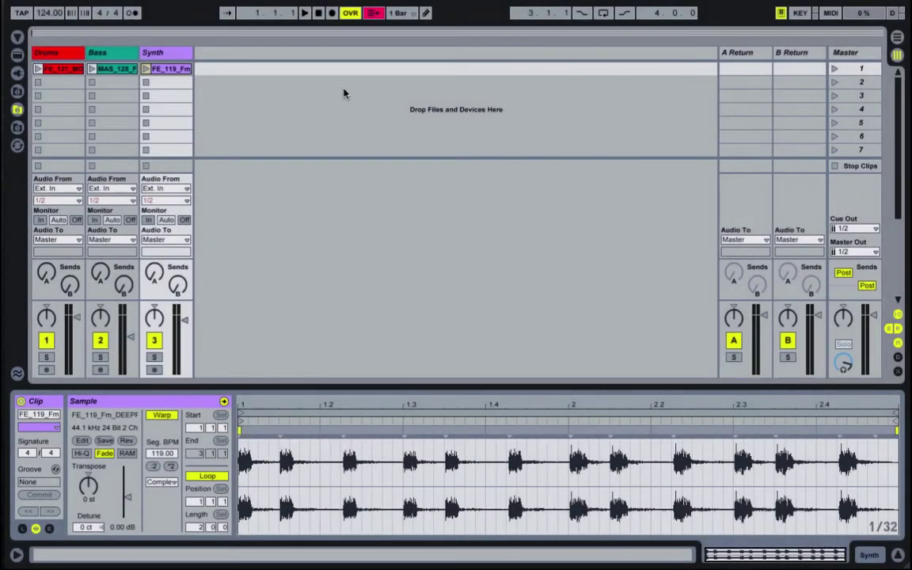
Audition the Drums clip and the Synth clip in scene 1 individually, and stop all clips and the transport
click(38, 70)
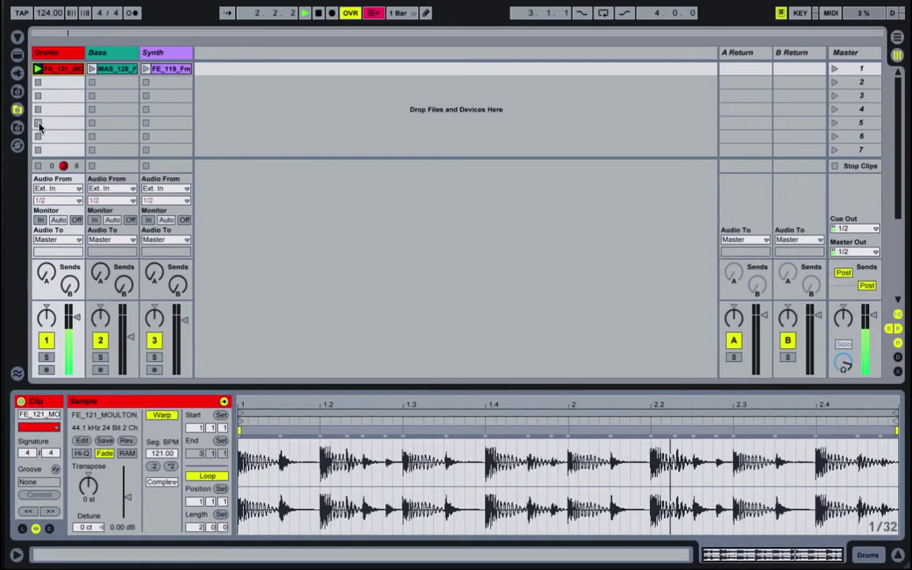
click(38, 166)
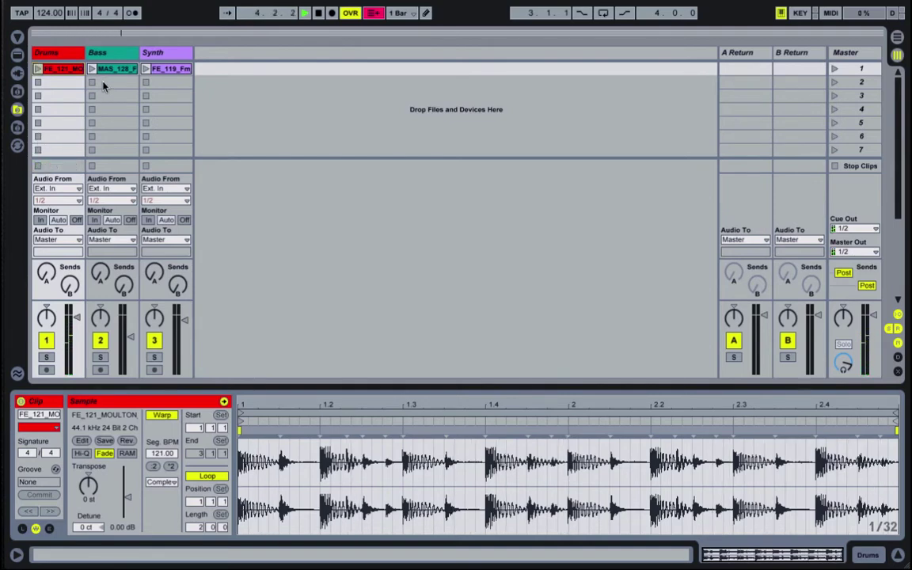
click(145, 69)
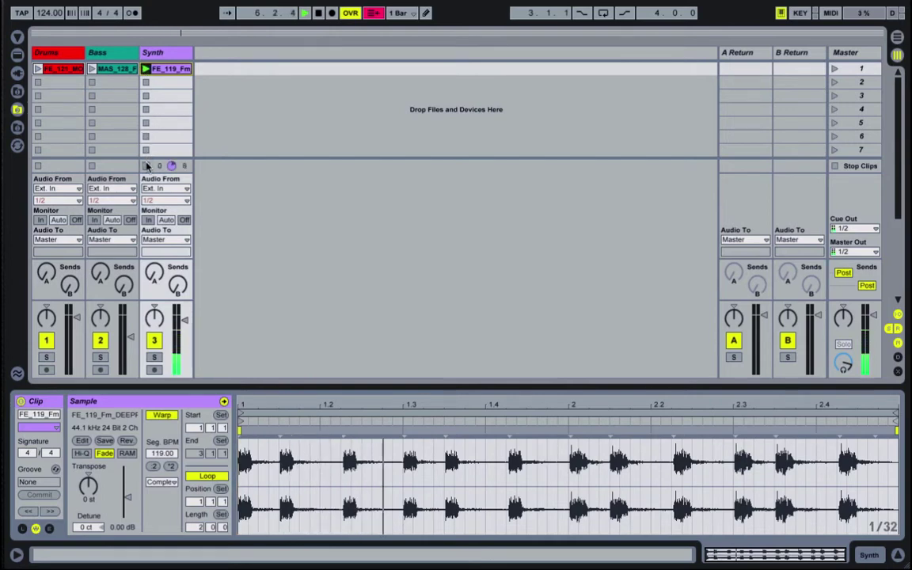
click(834, 168)
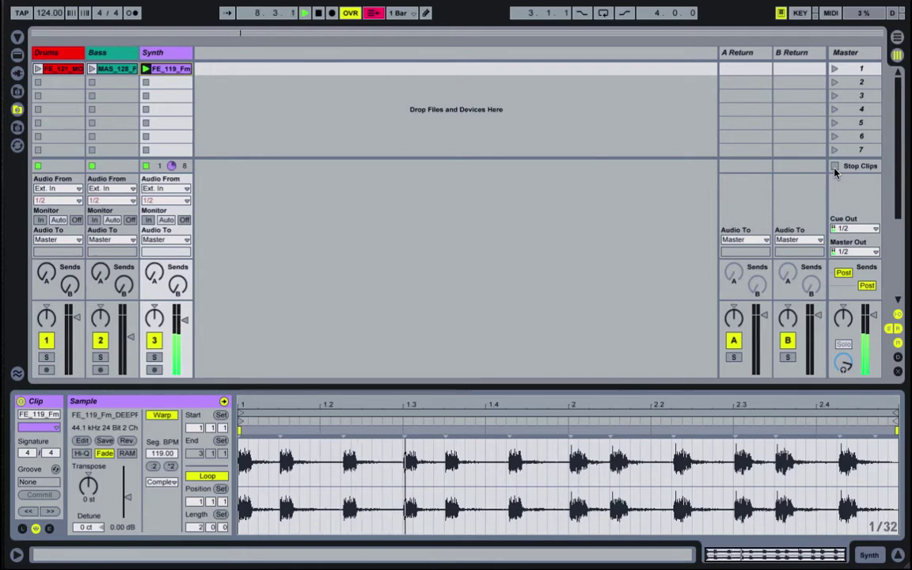
click(318, 14)
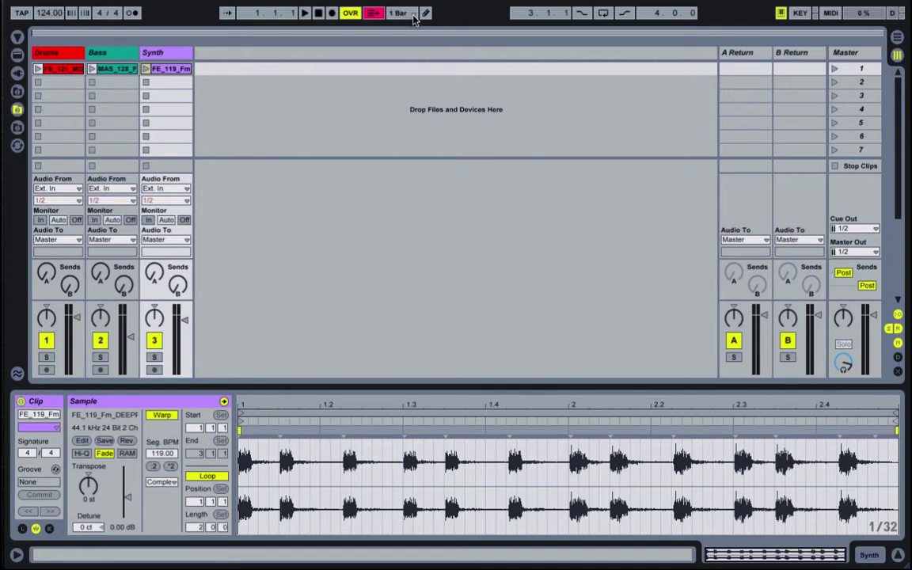
Look through the global launch quantization options, keeping 1 Bar
click(414, 13)
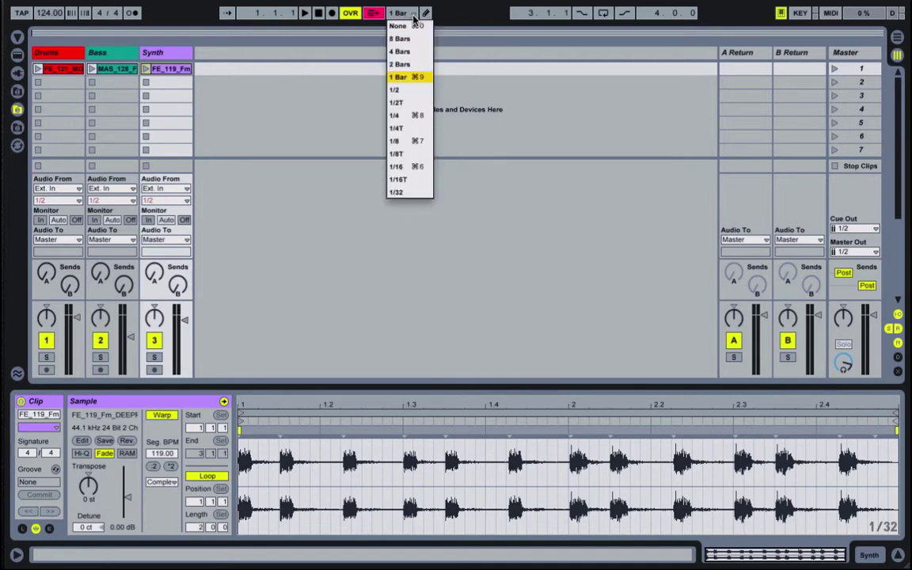
click(408, 16)
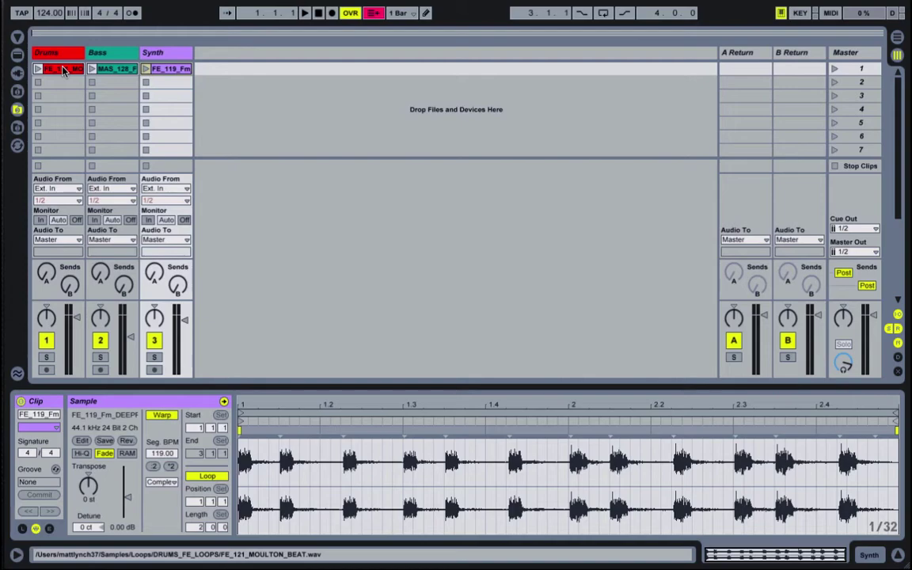
Move the Bass clip to scene 2 and the Synth clip to scene 3, and duplicate the Drums clip into scenes 2, 3 and 4
drag(64, 70, 162, 103)
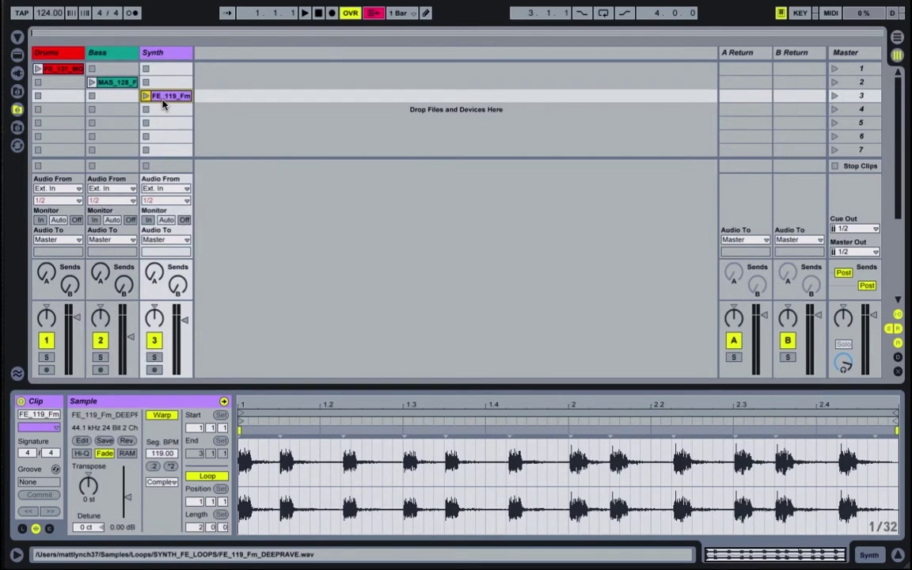
click(61, 72)
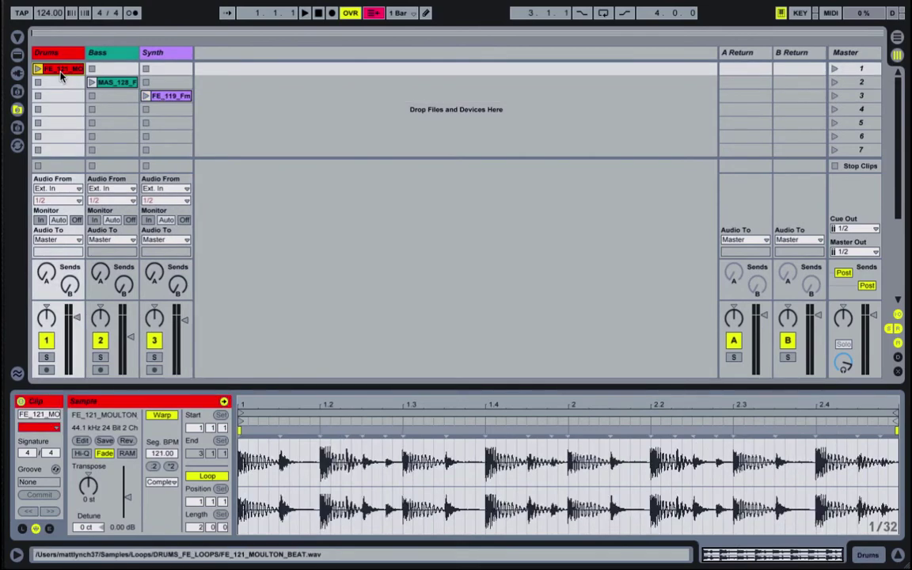
key(super+d)
key(super+d)
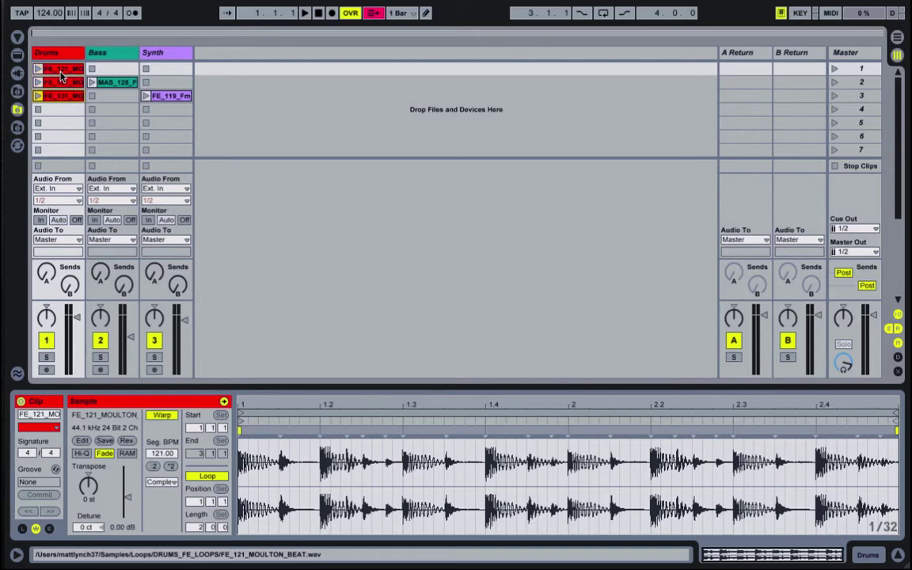
key(super+d)
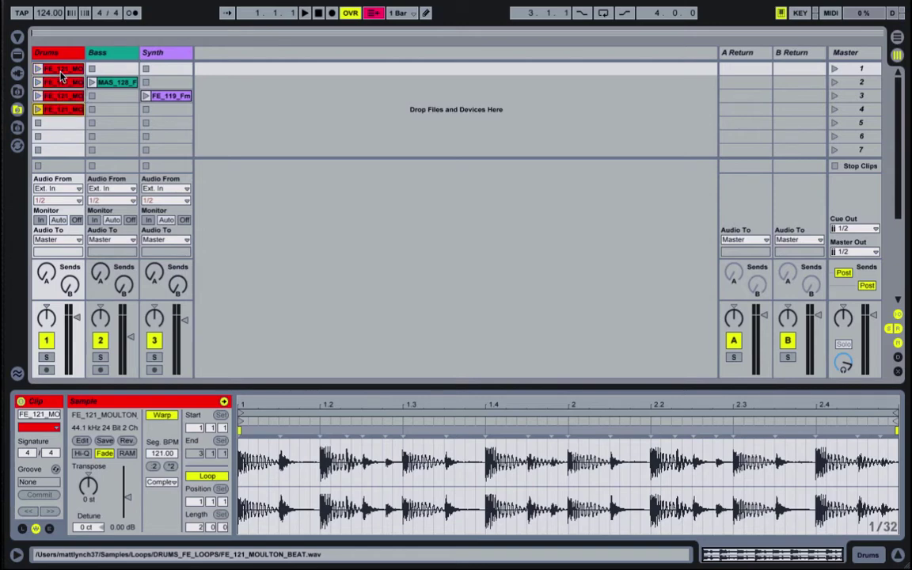
Duplicate the Bass clip into scene 3 and the Synth clip into scene 4
click(120, 84)
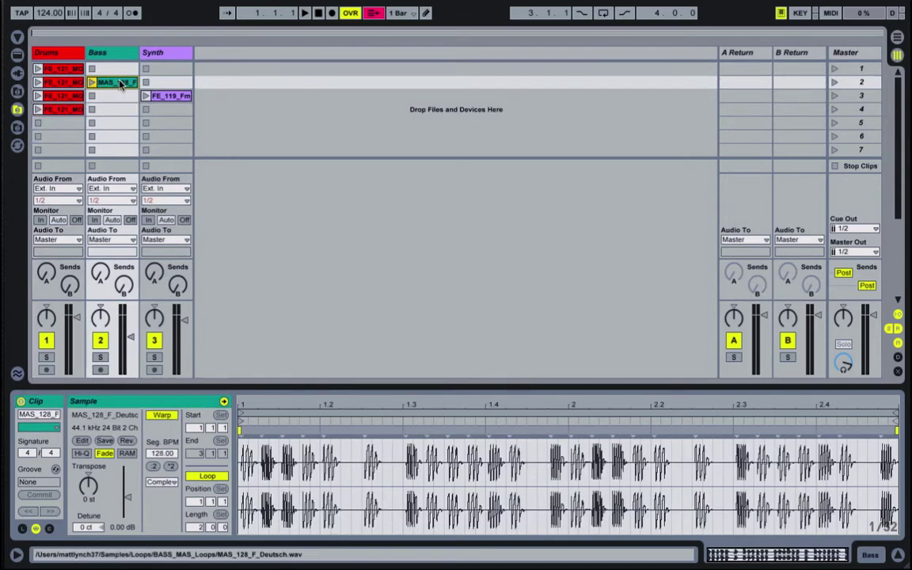
key(super+d)
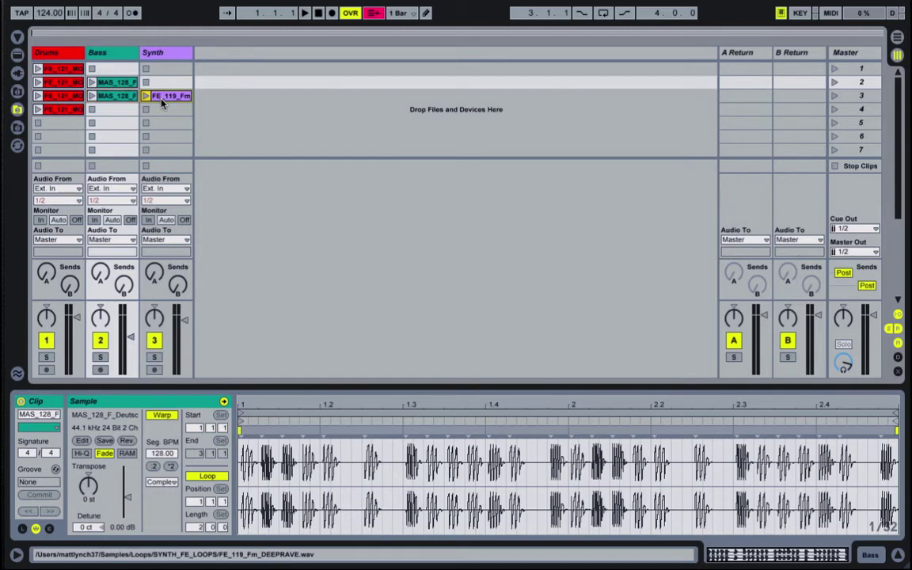
drag(162, 102, 164, 112)
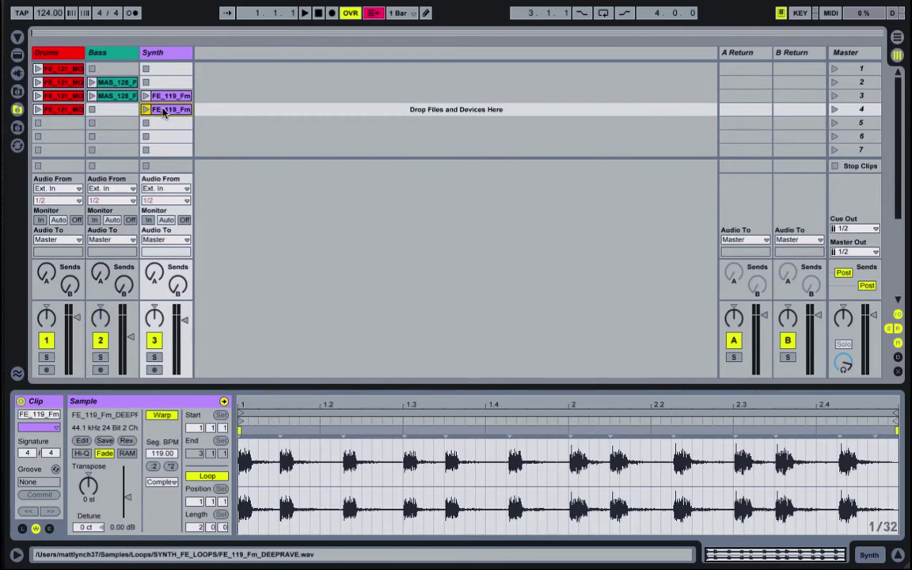
Delete the Drums and Bass clips from scene 3
click(77, 100)
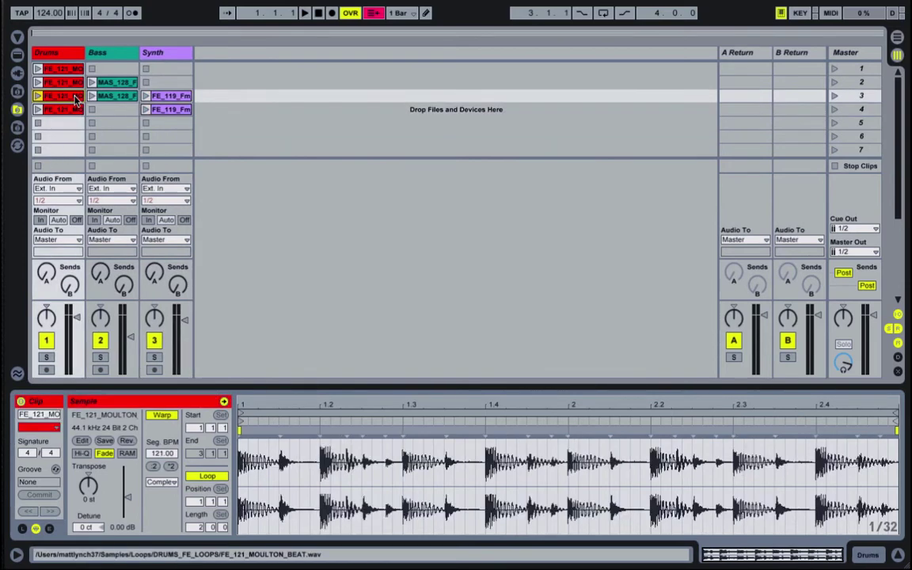
key(Delete)
key(Right)
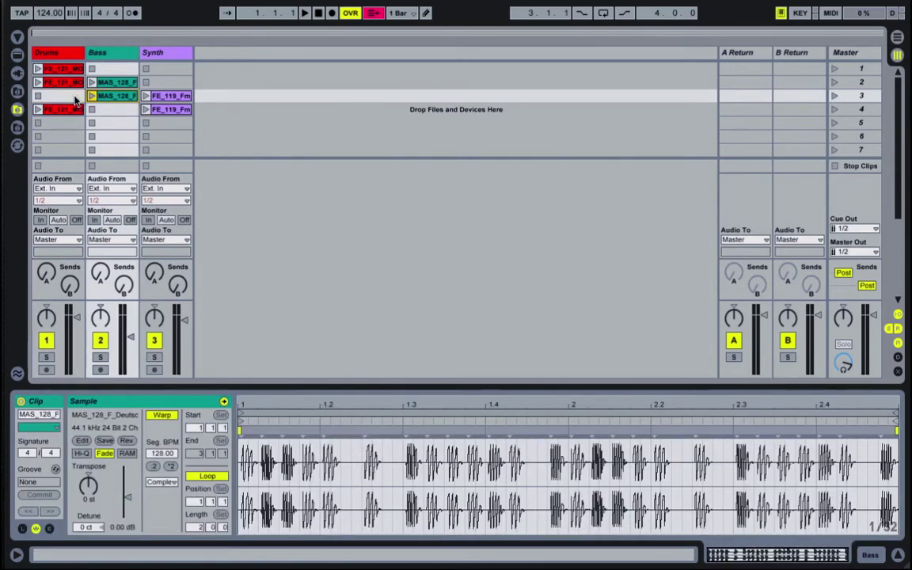
key(Delete)
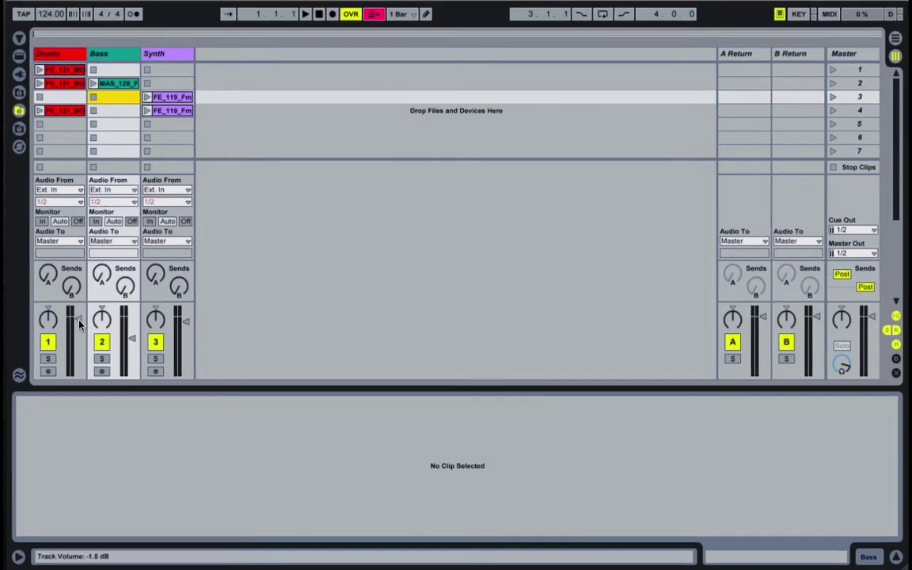
Set the Drums track volume to -1.0 dB and raise the Bass track volume to about the same level
mouse_move(78, 320)
mouse_down()
mouse_move(78, 352)
mouse_move(78, 320)
mouse_up()
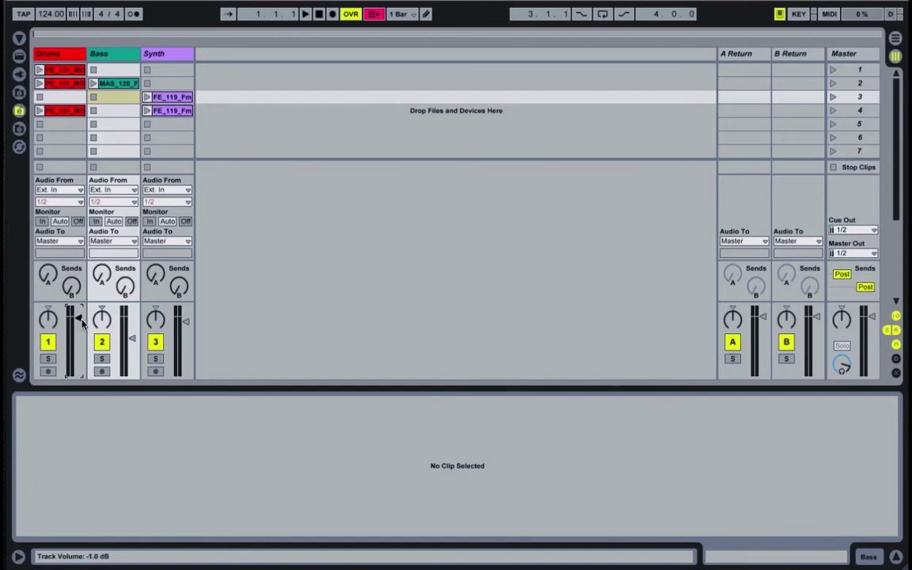
mouse_move(132, 339)
mouse_down()
mouse_move(132, 350)
mouse_move(132, 320)
mouse_up()
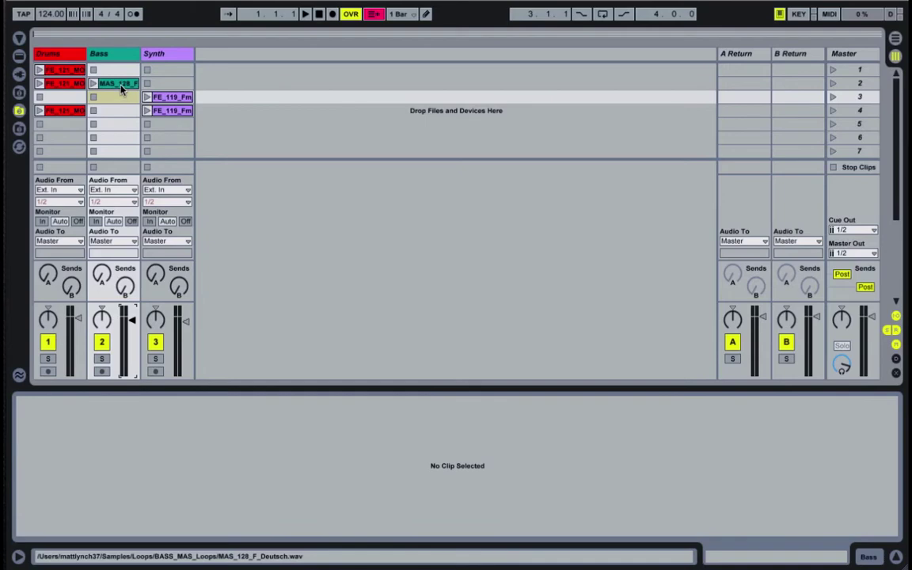
Delete the Drums clip from scene 1 and arrange the Bass clips so that scenes 1, 2 and 4 each hold one
drag(119, 89, 124, 115)
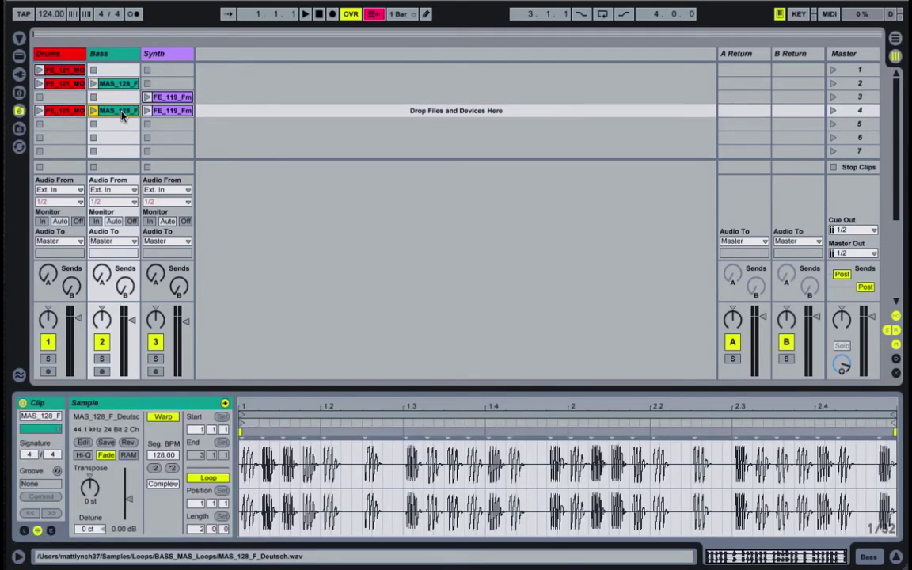
click(77, 73)
key(Delete)
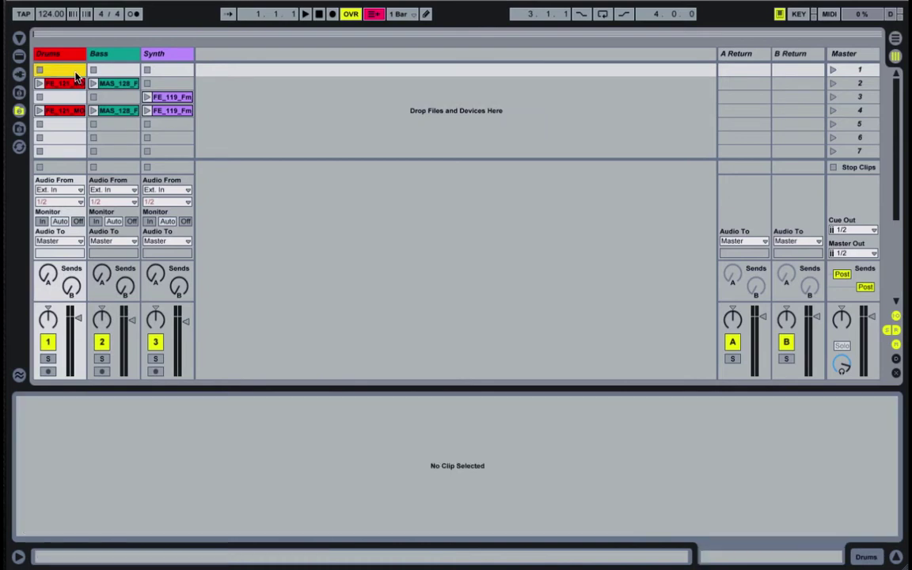
drag(110, 89, 110, 72)
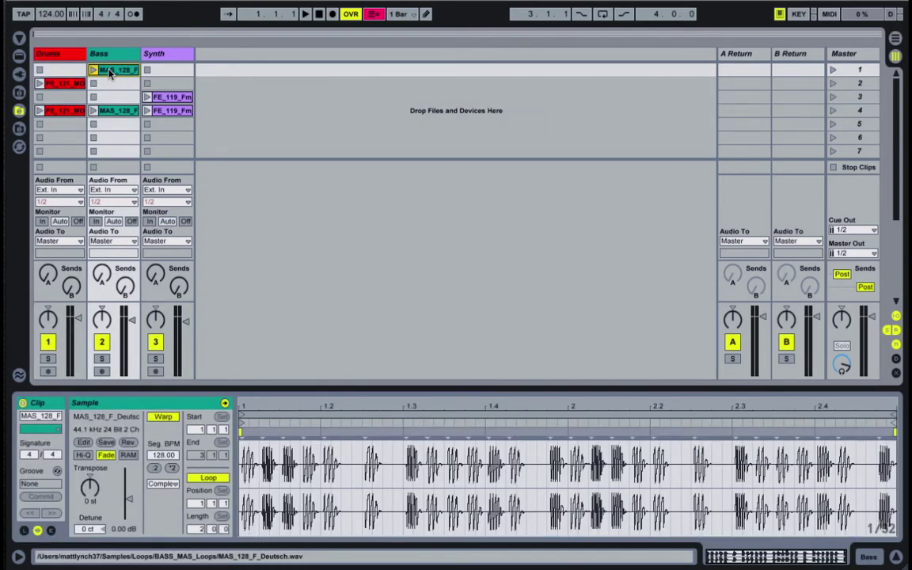
key(ctrl+d)
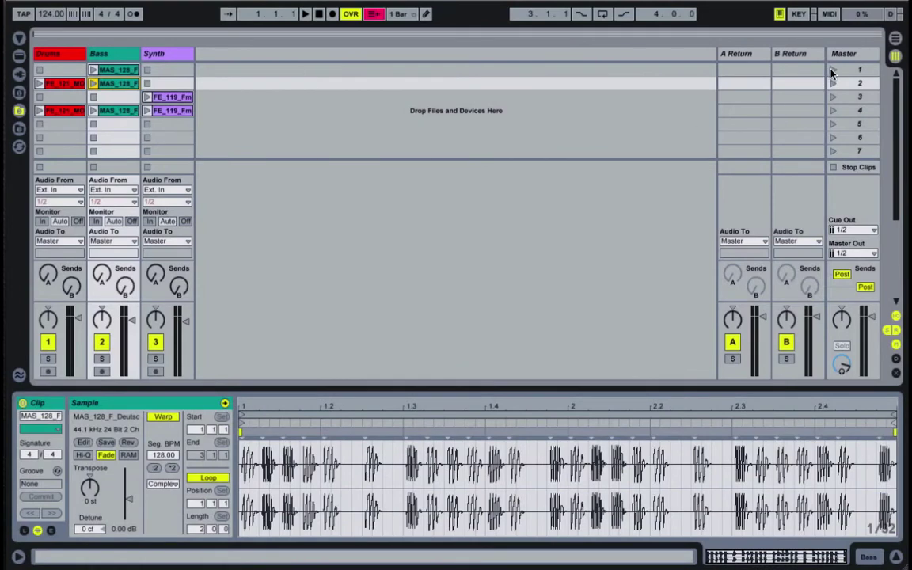
Launch scenes 1 to 4 in turn, lowering the Bass track volume slightly during scene 2, and stop all clips
click(833, 71)
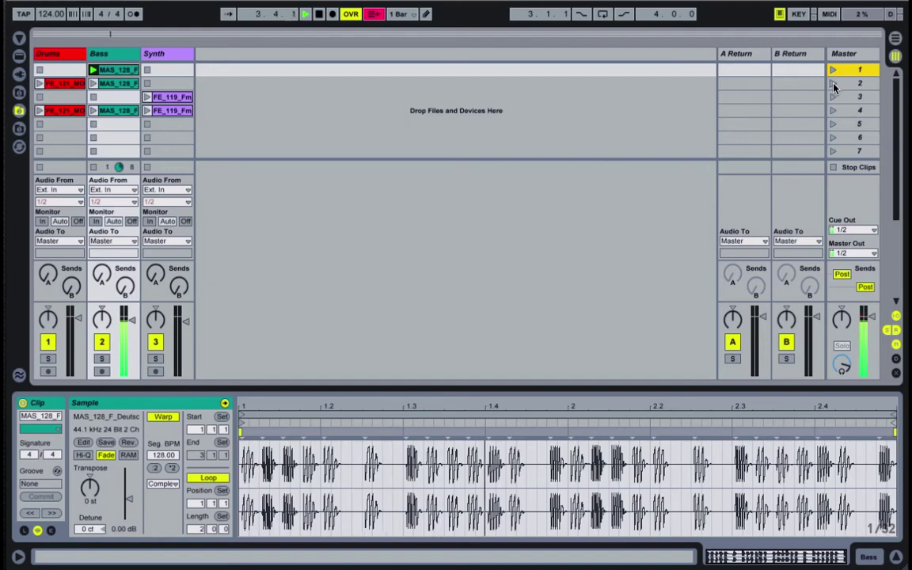
click(833, 84)
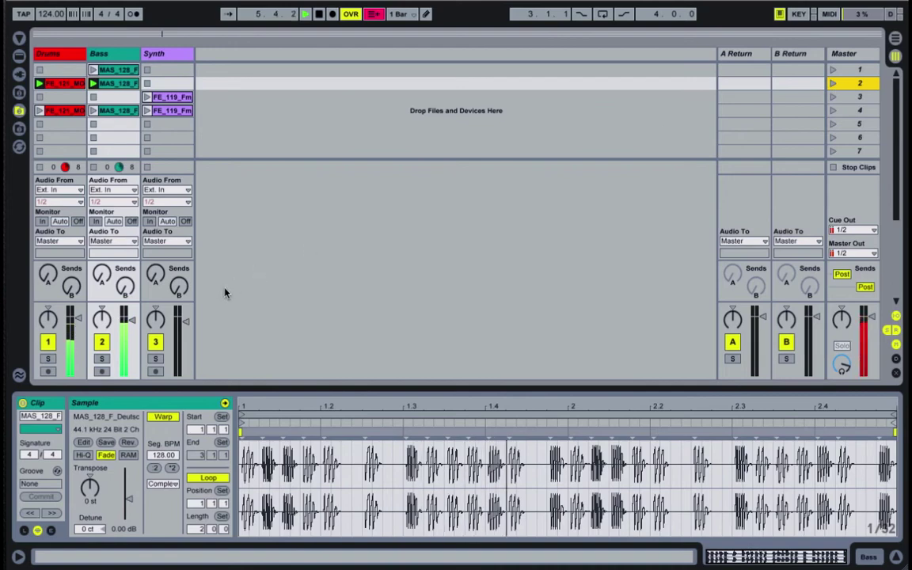
drag(132, 319, 132, 329)
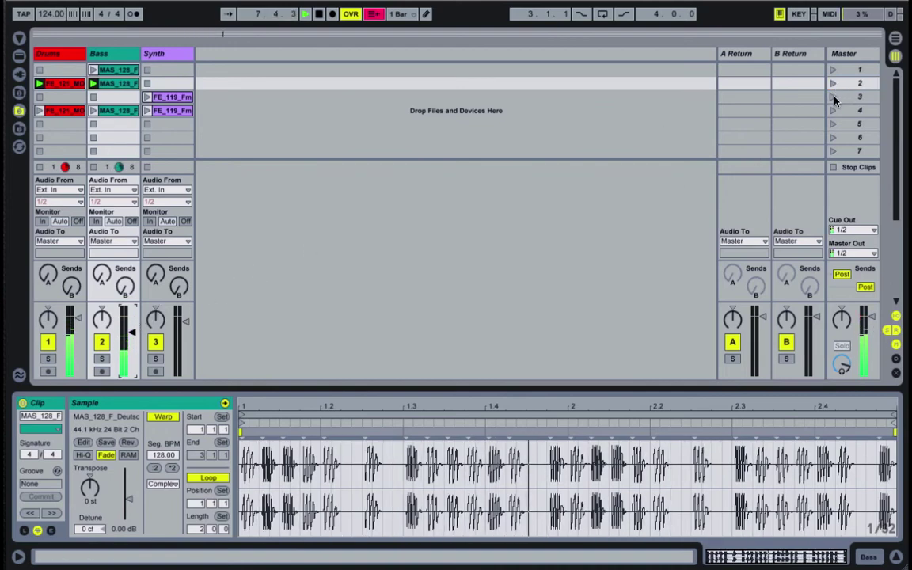
click(832, 98)
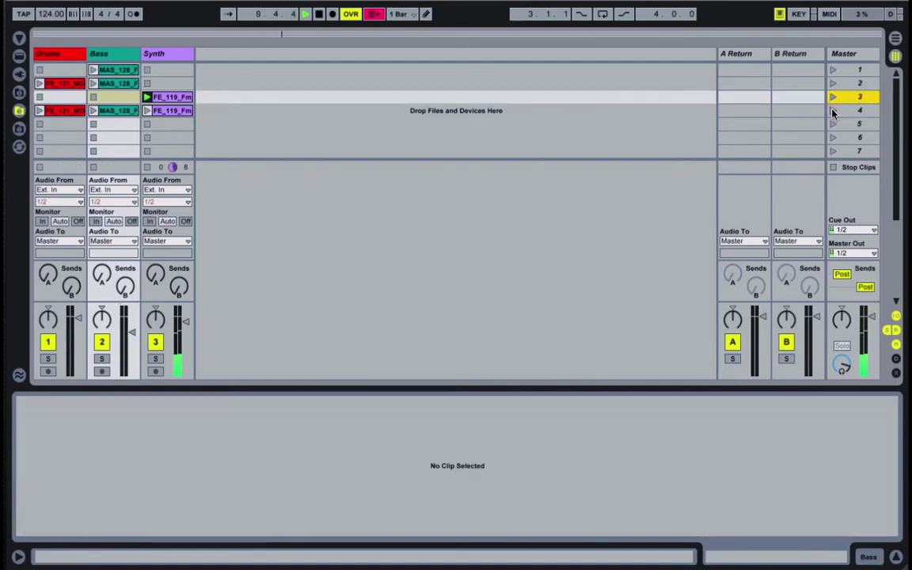
click(832, 112)
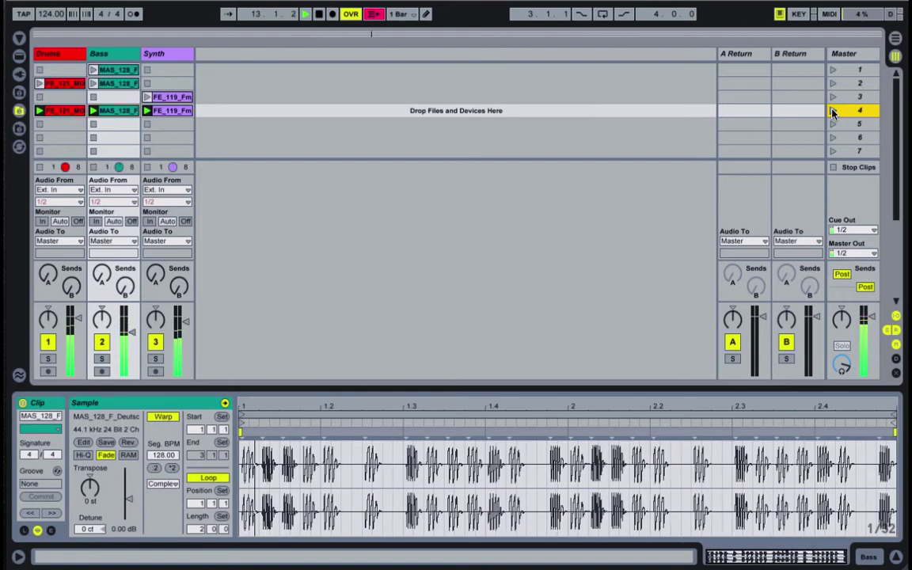
click(835, 168)
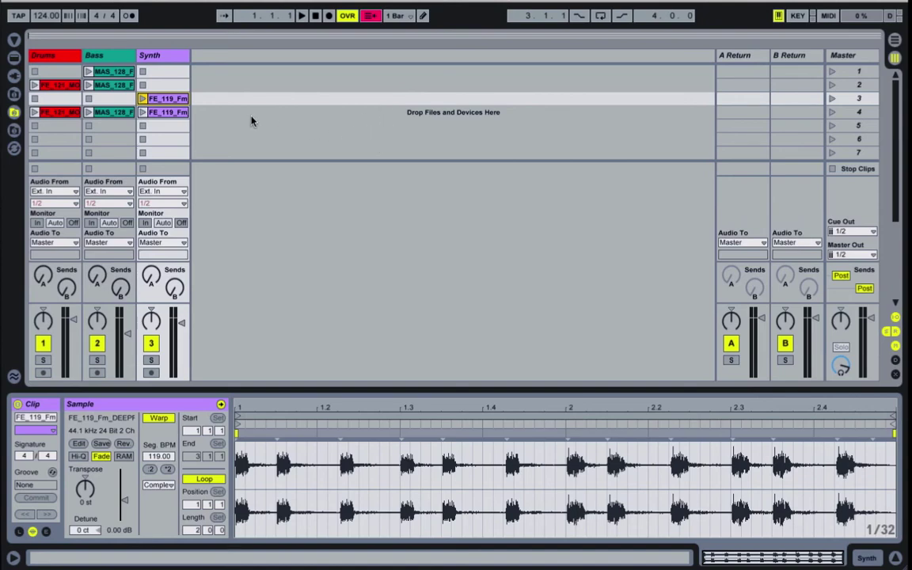
Turn looping off and back on for the Synth clip in scene 4
click(169, 116)
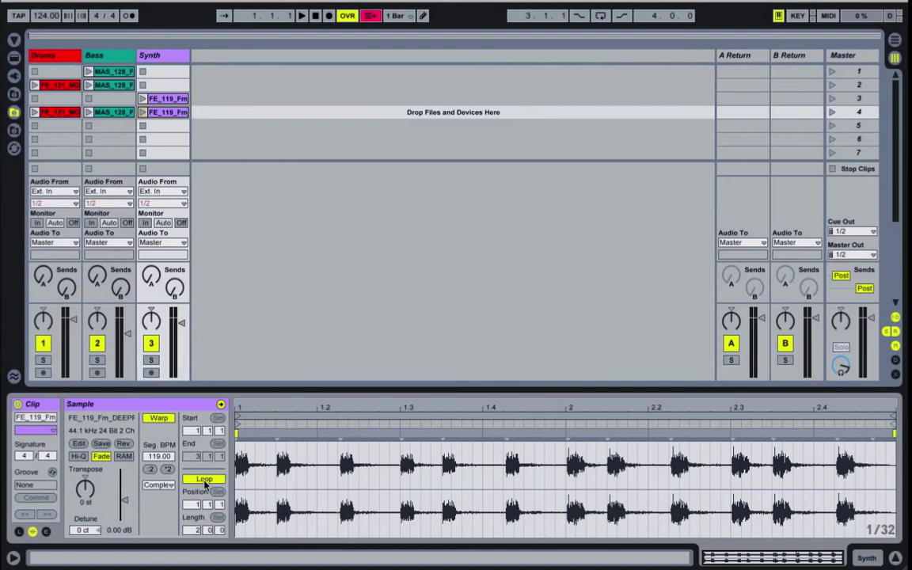
click(203, 480)
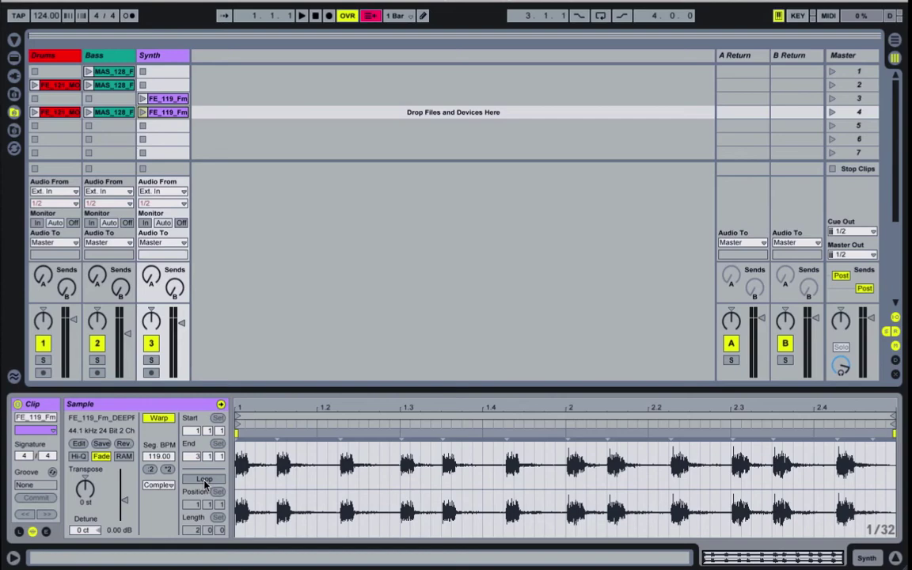
click(204, 479)
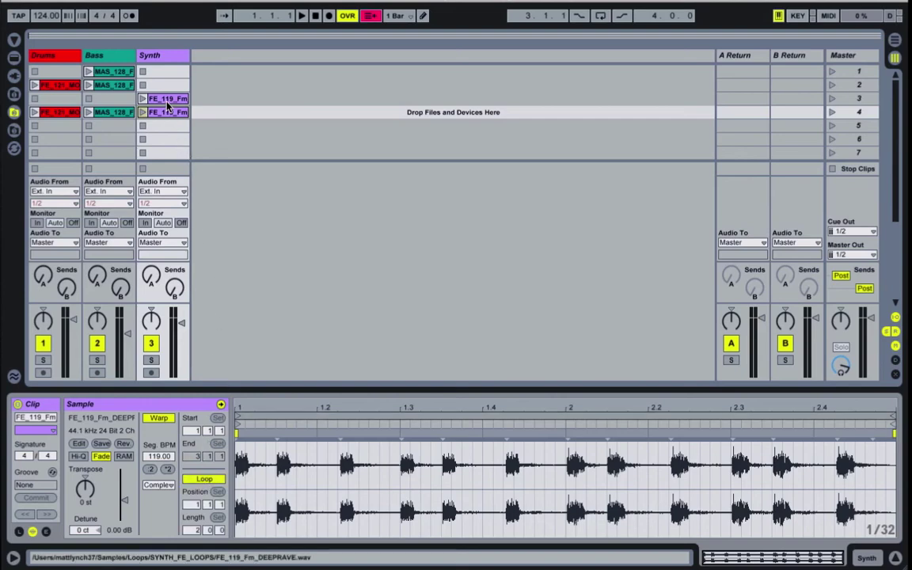
Move the Synth clip from scene 3 to scene 2 and remove the stop button from its empty scene 3 slot
drag(166, 103, 163, 85)
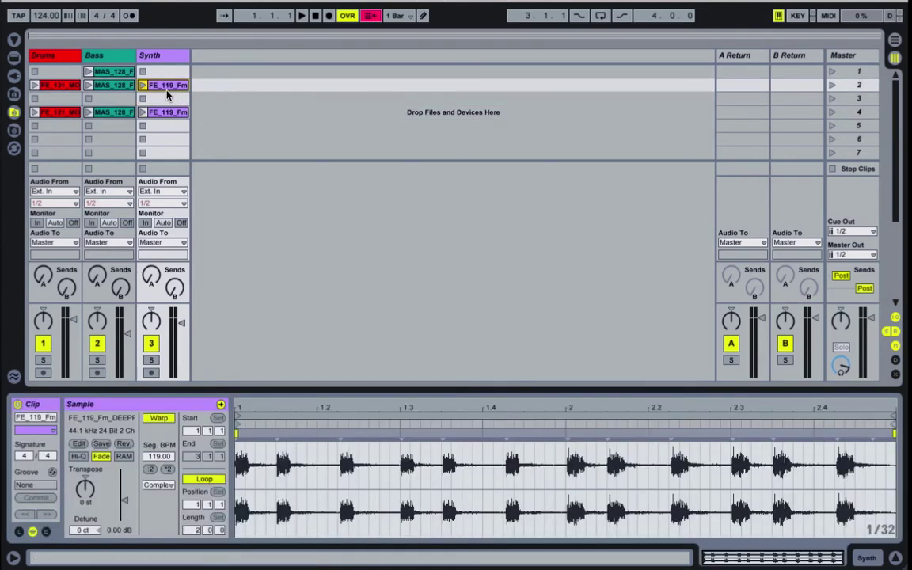
click(167, 100)
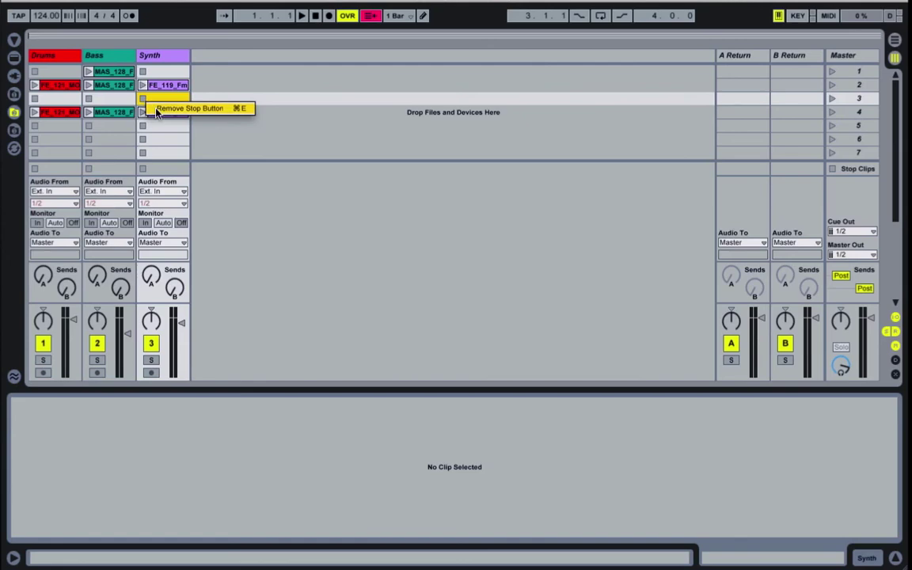
click(156, 112)
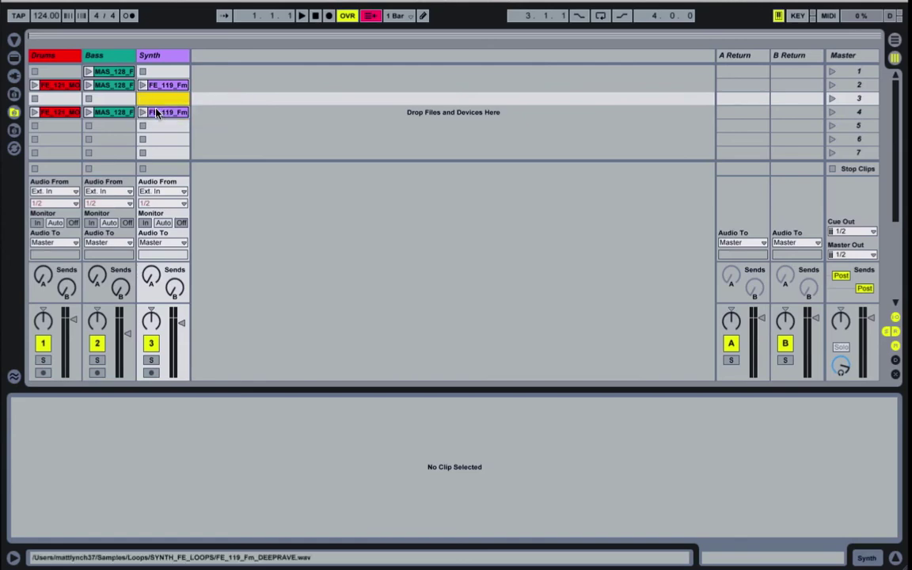